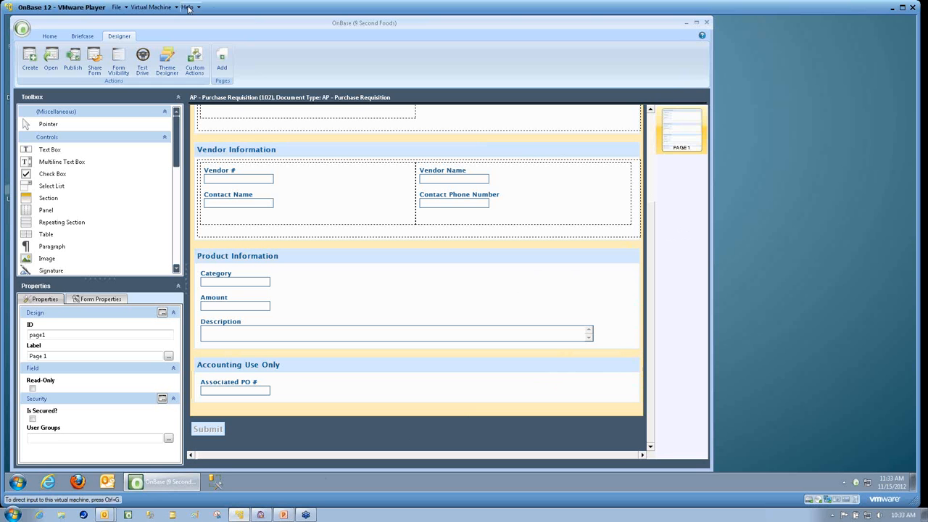
Open the published form template Supers Application for editing
{"action": "left_click", "coordinate": [54, 65]}
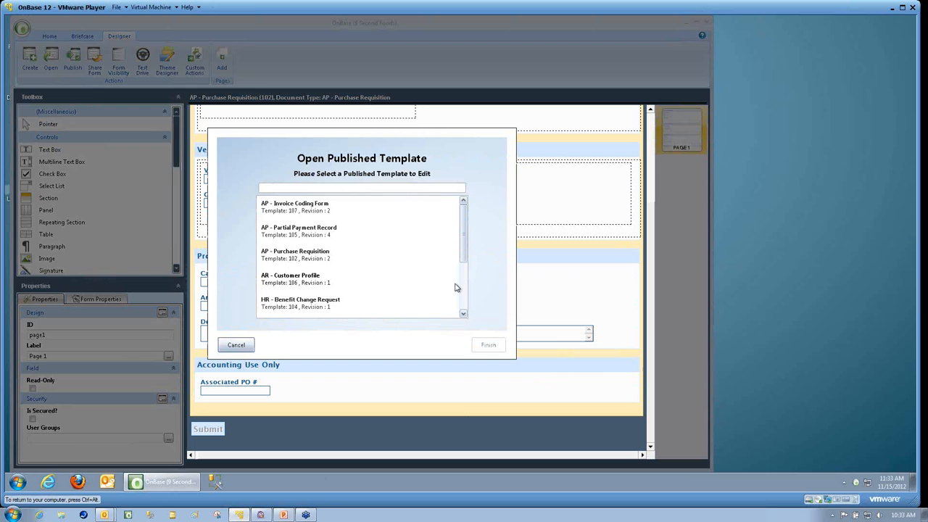
{"action": "left_click", "coordinate": [464, 291]}
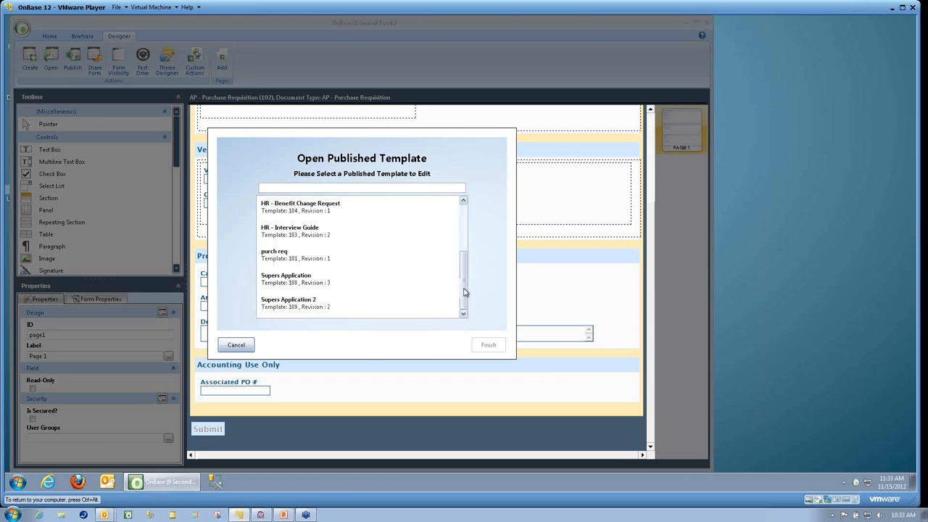
{"action": "left_click", "coordinate": [299, 283]}
{"action": "left_click", "coordinate": [490, 345]}
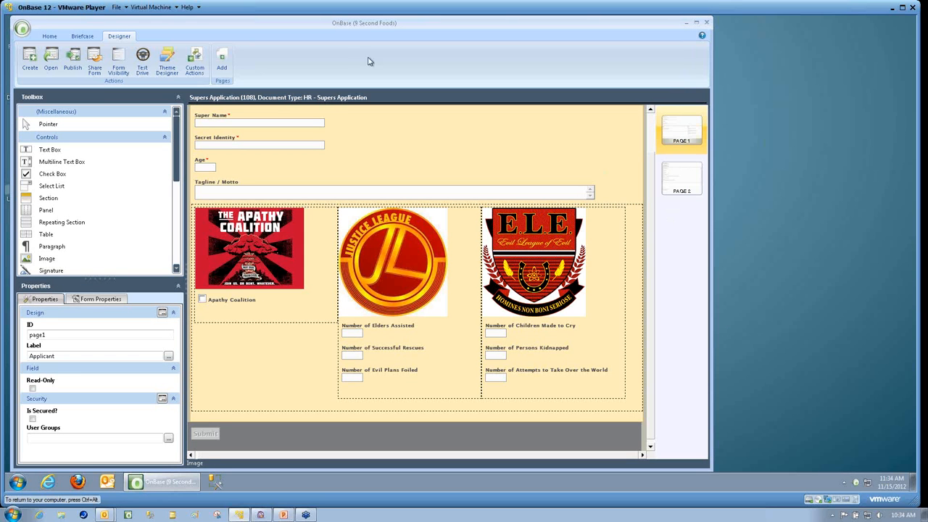
Retrieve all HR - Supers Application documents from the Human Resources group, without a date or keyword restriction
{"action": "left_click", "coordinate": [49, 36]}
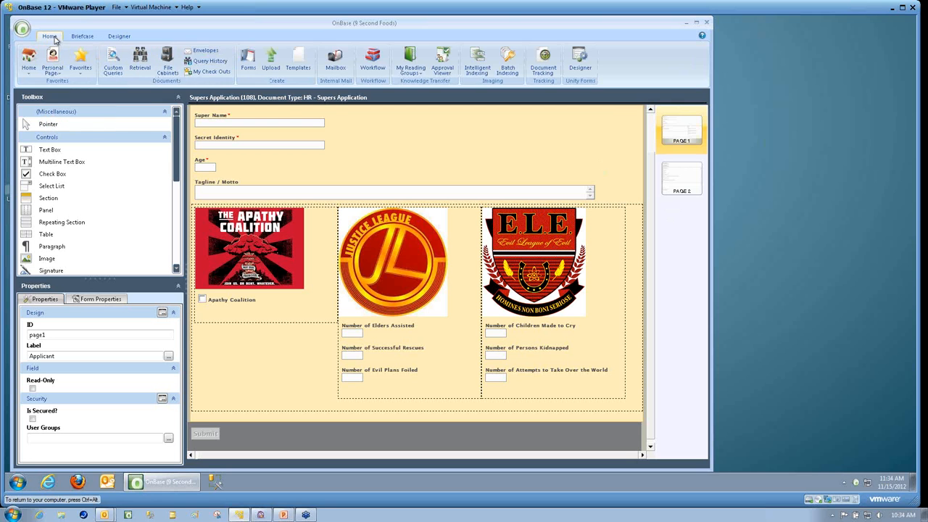
{"action": "left_click", "coordinate": [141, 61]}
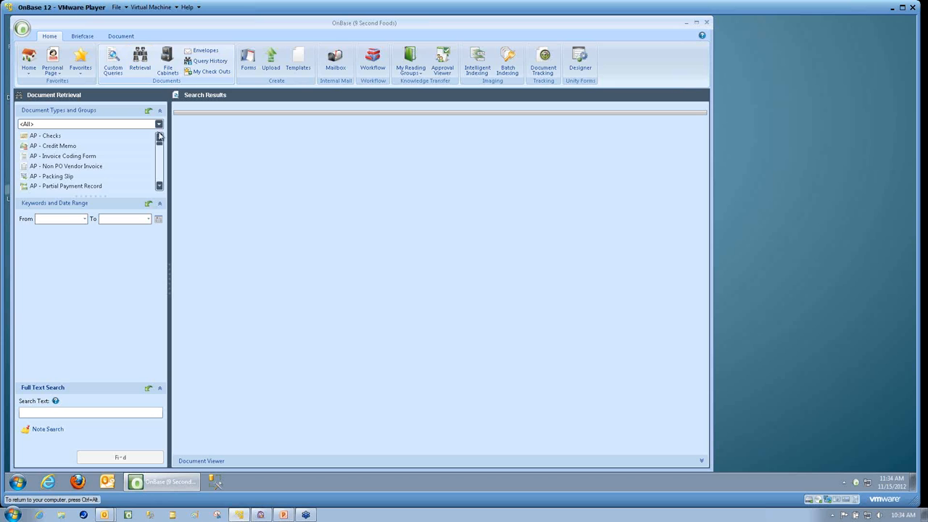
{"action": "left_click", "coordinate": [158, 127]}
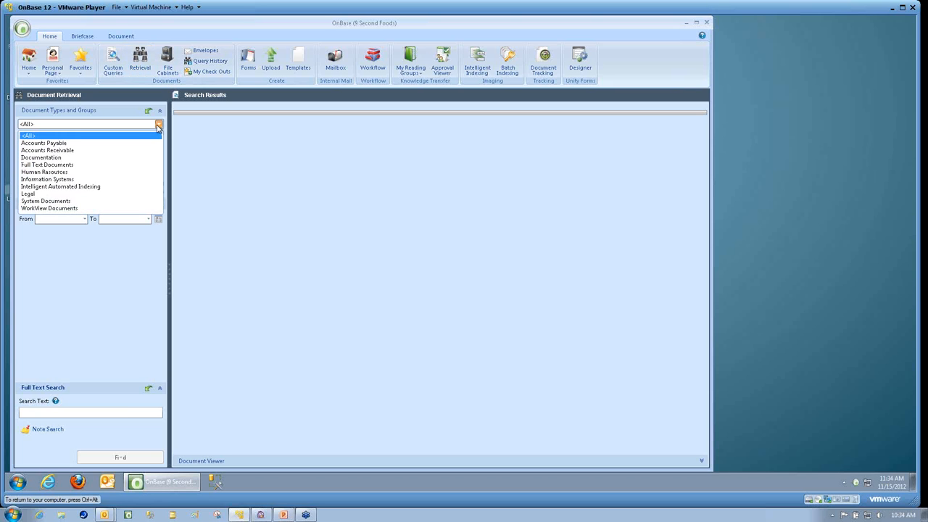
{"action": "left_click", "coordinate": [70, 174]}
{"action": "left_click_drag", "start_coordinate": [159, 155], "coordinate": [153, 211]}
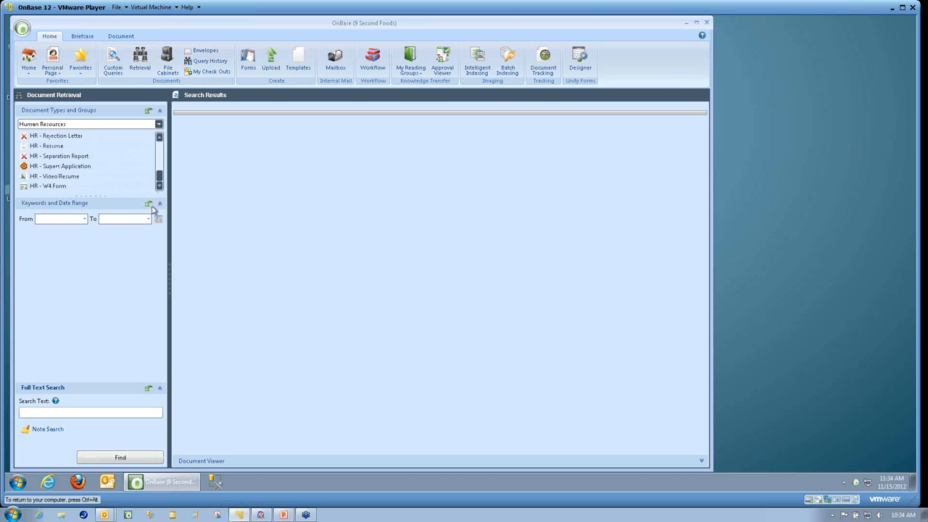
{"action": "left_click", "coordinate": [63, 168]}
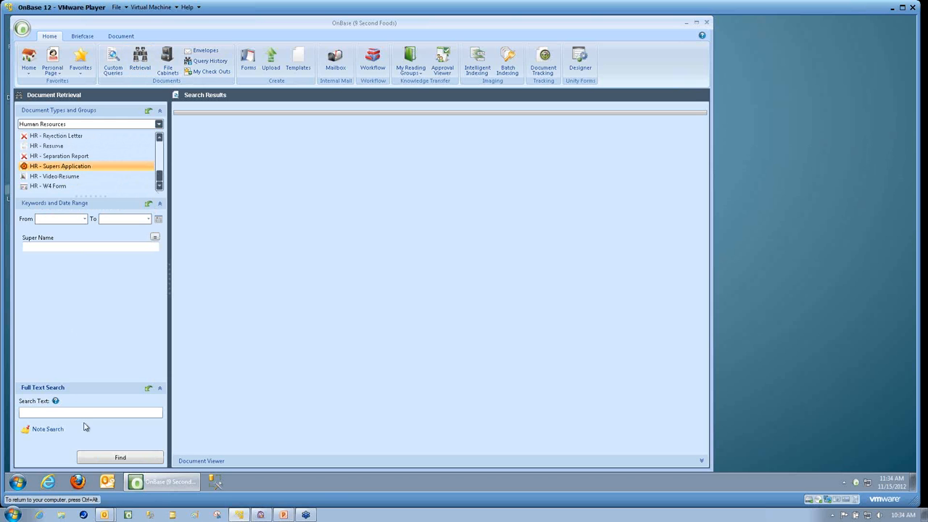
{"action": "left_click", "coordinate": [103, 460]}
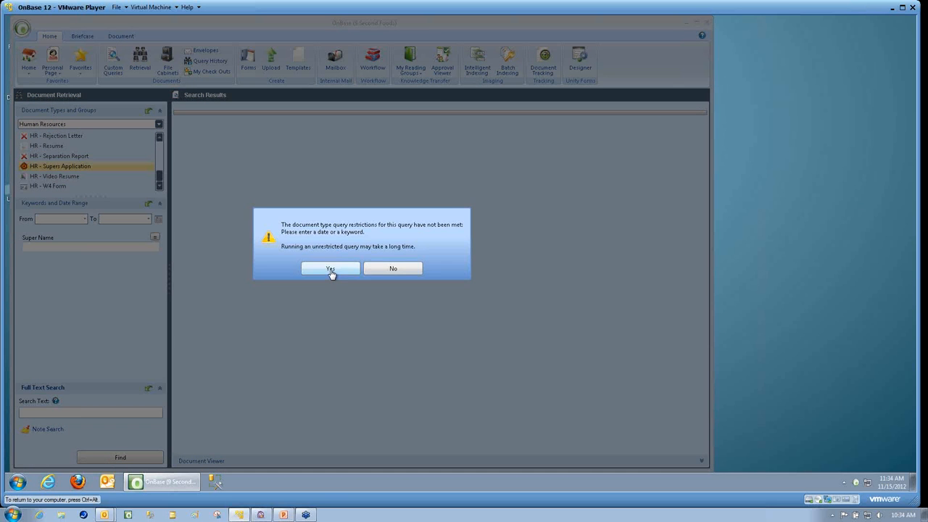
{"action": "left_click", "coordinate": [331, 270]}
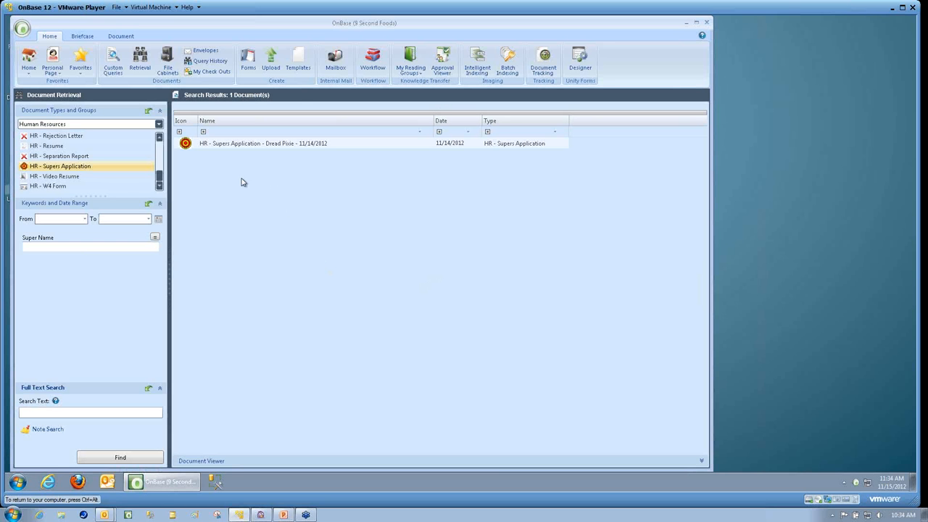
Open the retrieved Supers Application document, view its Admin page, and close the document
{"action": "left_click", "coordinate": [230, 146]}
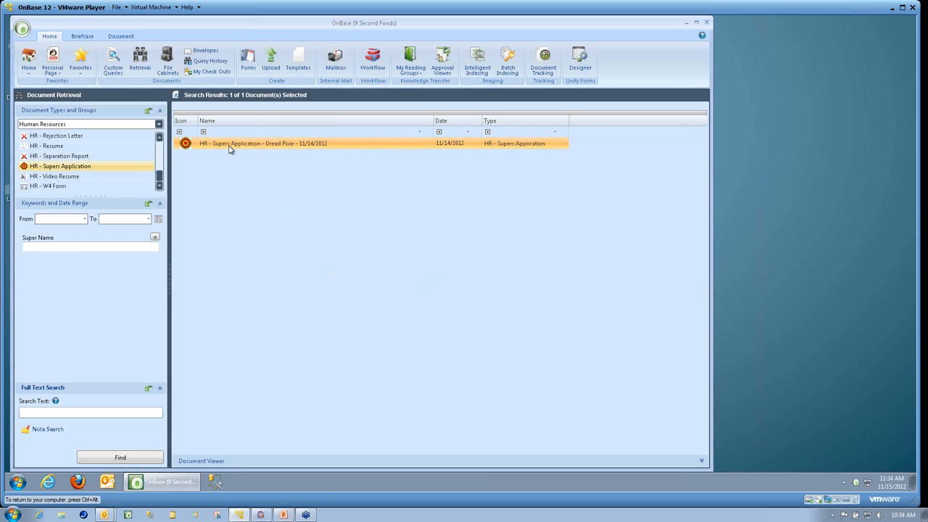
{"action": "double_click", "coordinate": [230, 147]}
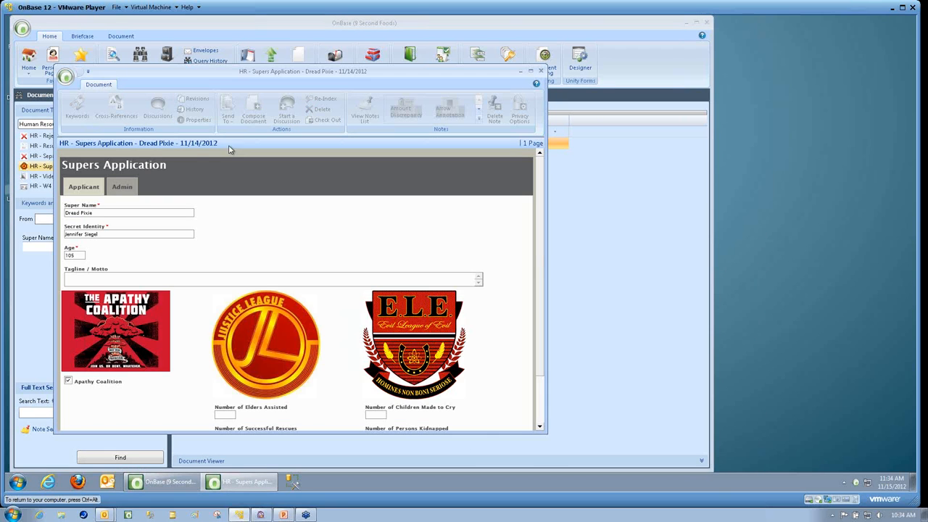
{"action": "left_click", "coordinate": [122, 188]}
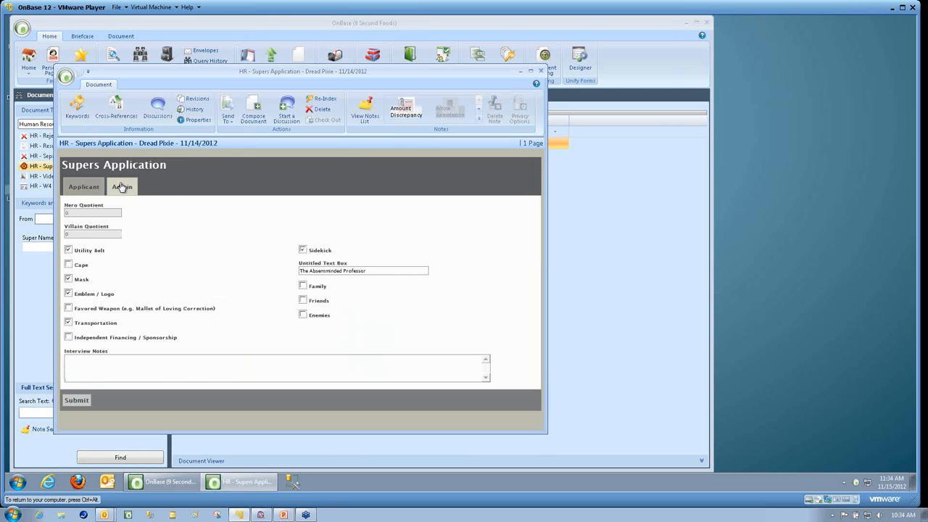
{"action": "left_click", "coordinate": [540, 70]}
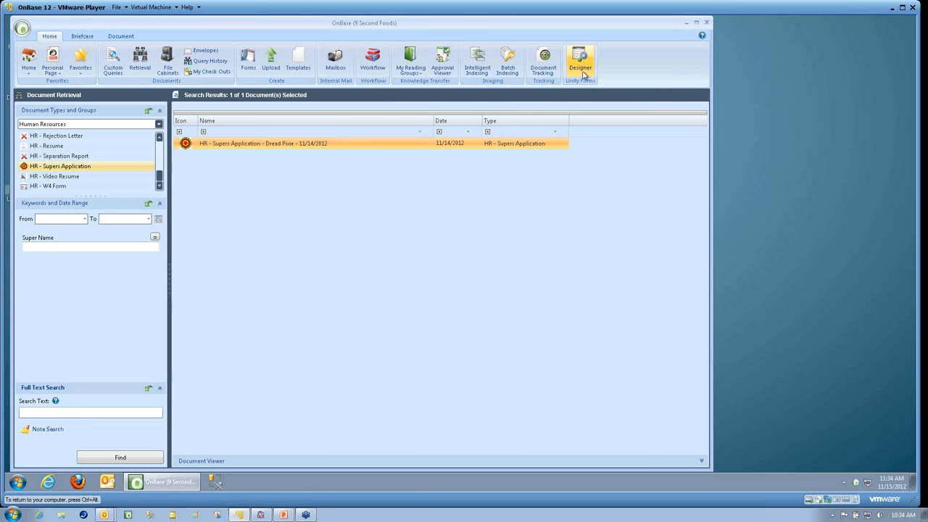
Return to the form designer, show the form's custom actions alongside the Admin page, and open the Has Sidekick action
{"action": "left_click", "coordinate": [584, 75]}
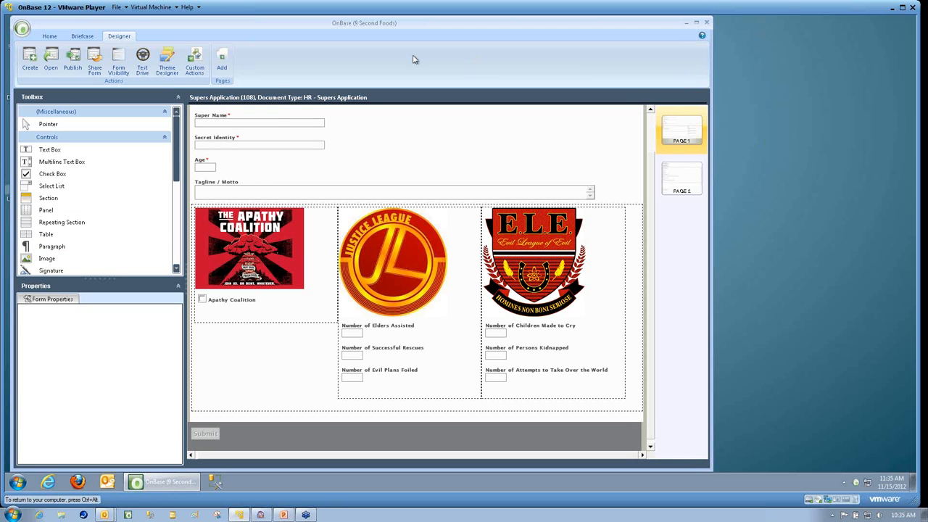
{"action": "left_click", "coordinate": [195, 65]}
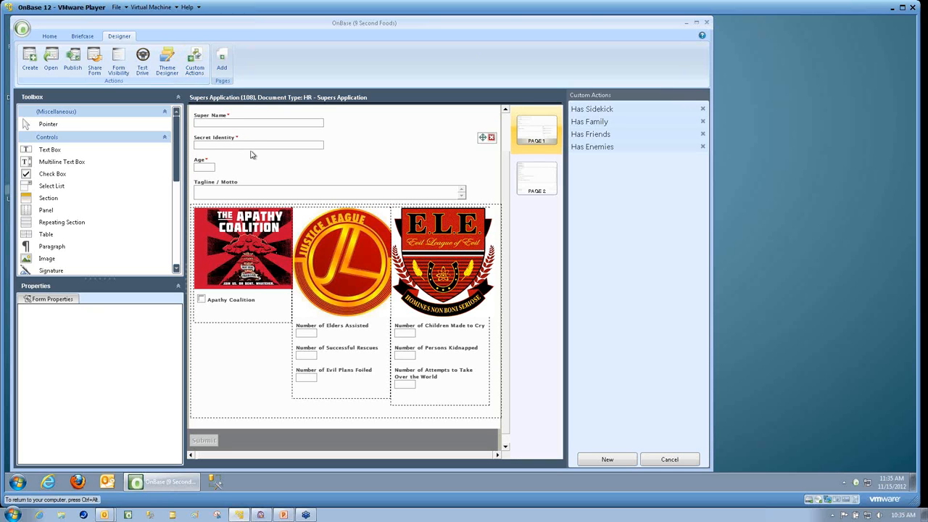
{"action": "left_click", "coordinate": [535, 185]}
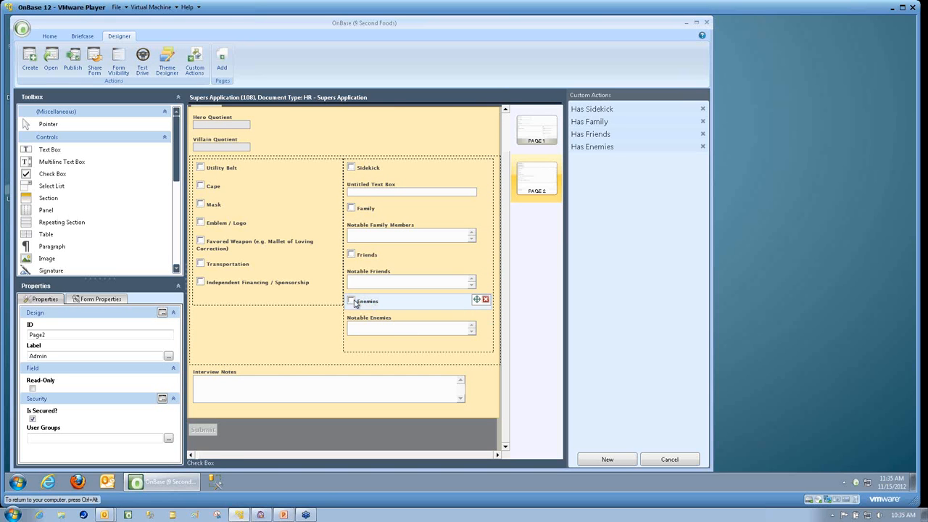
{"action": "left_click", "coordinate": [601, 114]}
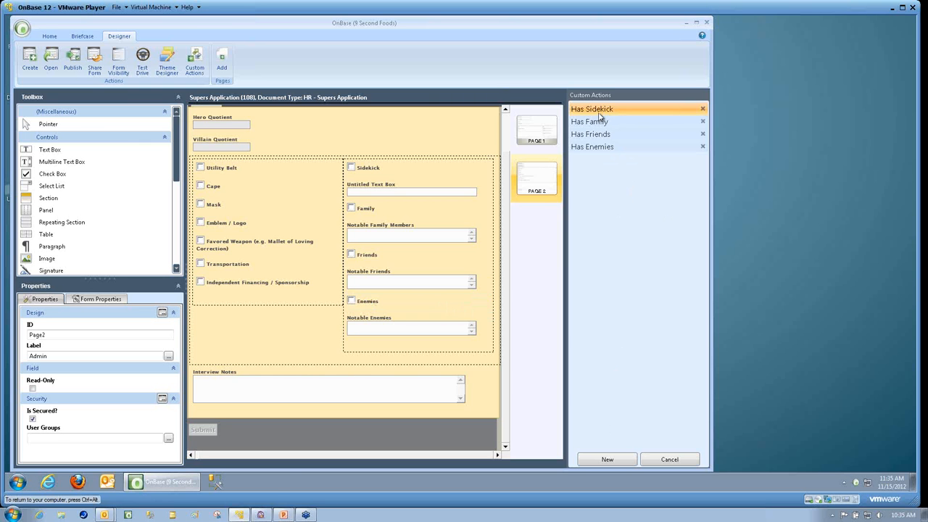
{"action": "double_click", "coordinate": [599, 115]}
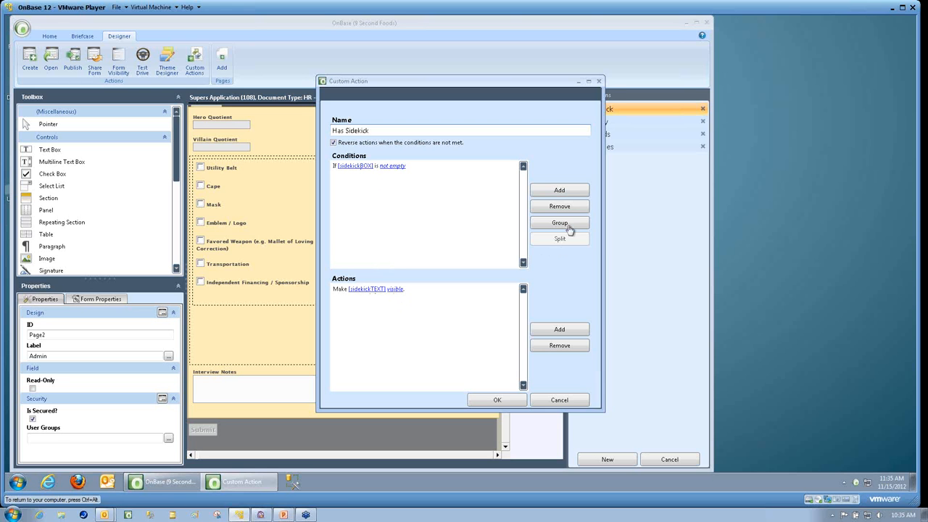
Review the condition types available for the Has Sidekick action, including User is in / not in Group, without adding one
{"action": "left_click", "coordinate": [565, 191]}
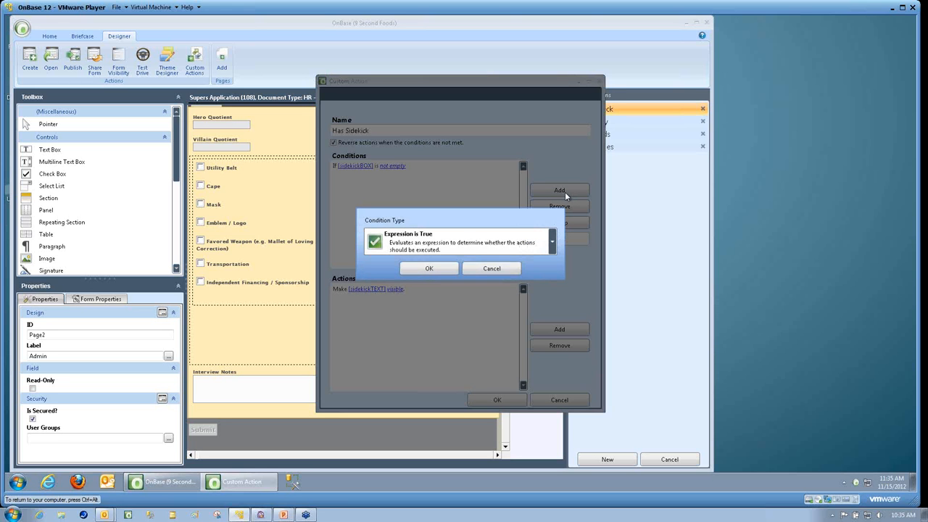
{"action": "left_click", "coordinate": [552, 247]}
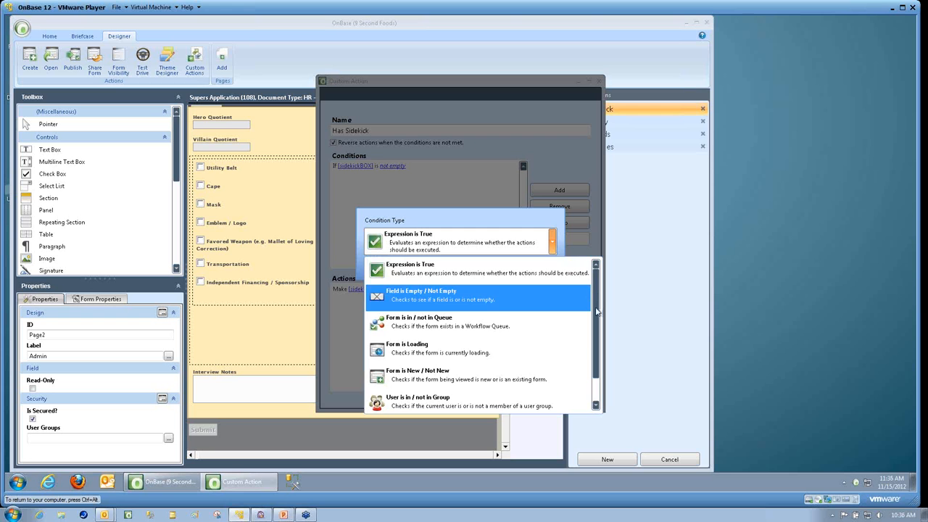
{"action": "left_click_drag", "start_coordinate": [596, 309], "coordinate": [595, 330]}
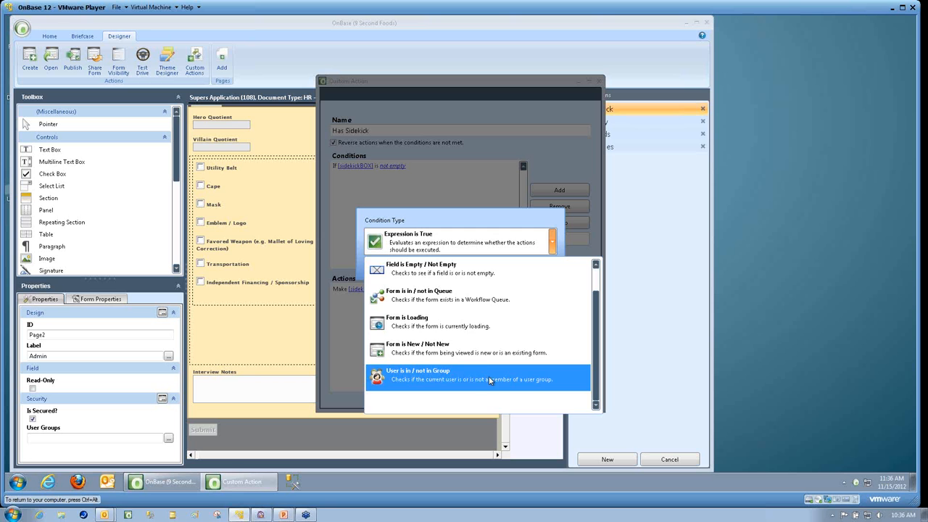
{"action": "left_click", "coordinate": [528, 219]}
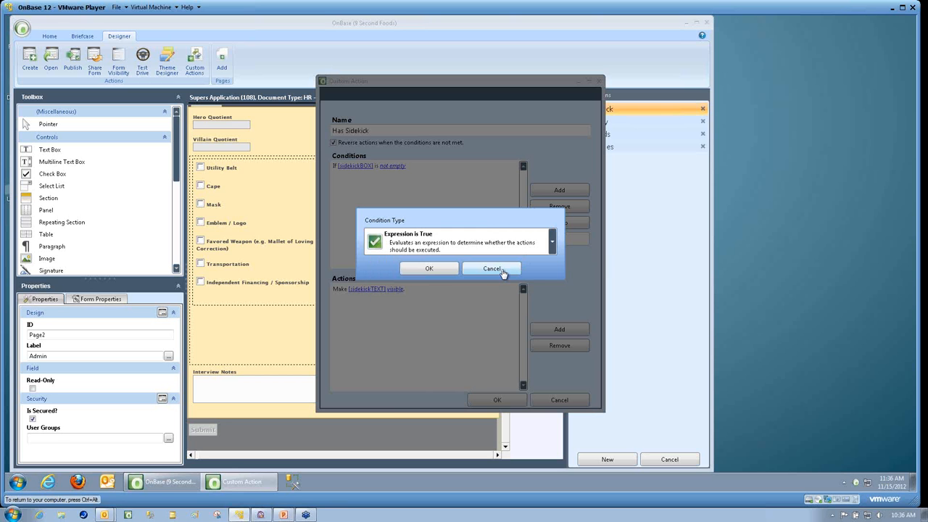
{"action": "left_click", "coordinate": [552, 244]}
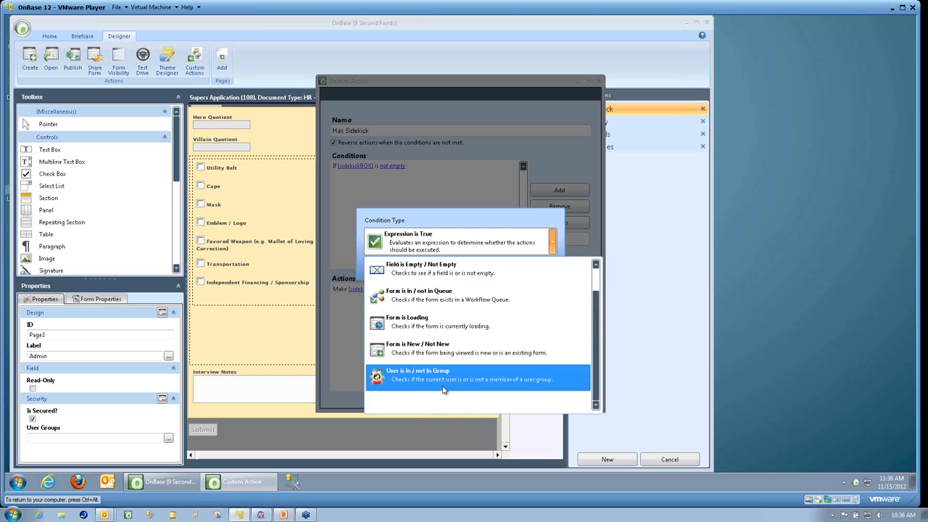
{"action": "left_click", "coordinate": [440, 376]}
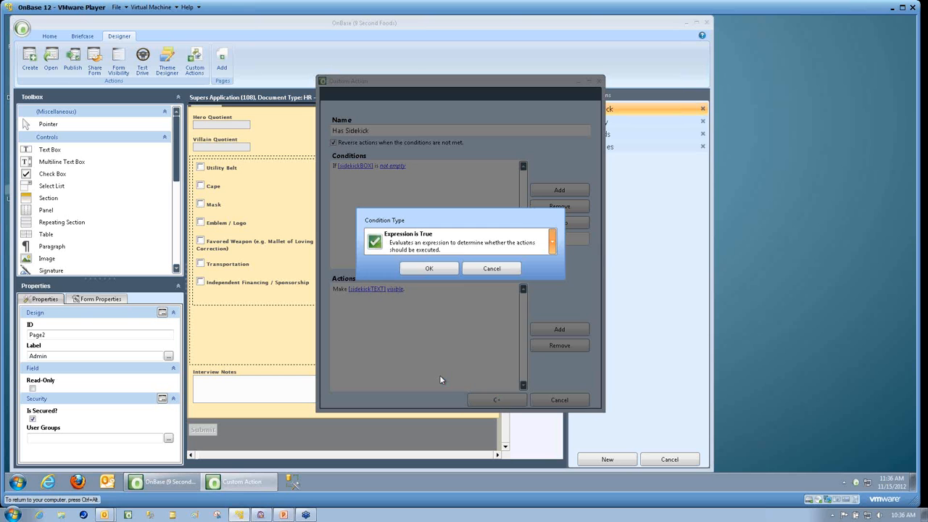
{"action": "left_click", "coordinate": [490, 272]}
Review all action types available for the Has Sidekick action without adding one, and close the custom action unchanged
{"action": "left_click", "coordinate": [548, 330]}
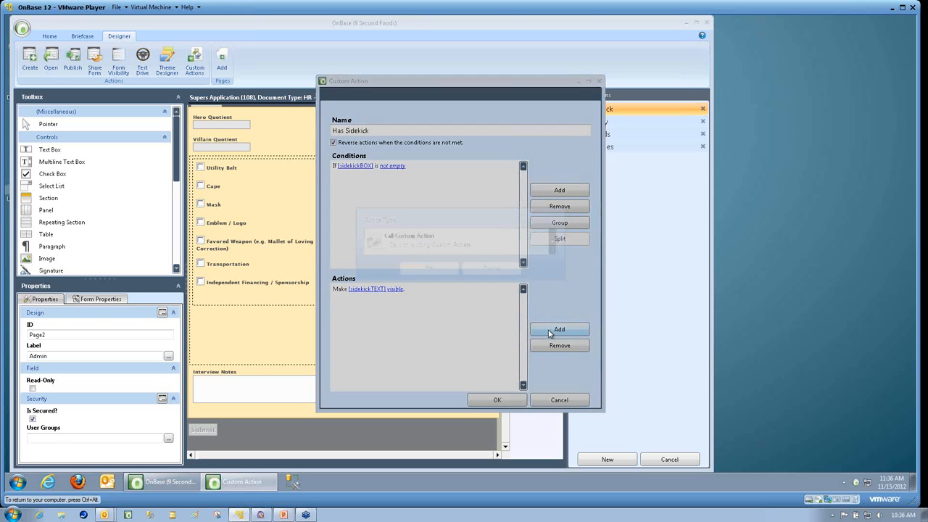
{"action": "left_click", "coordinate": [552, 243]}
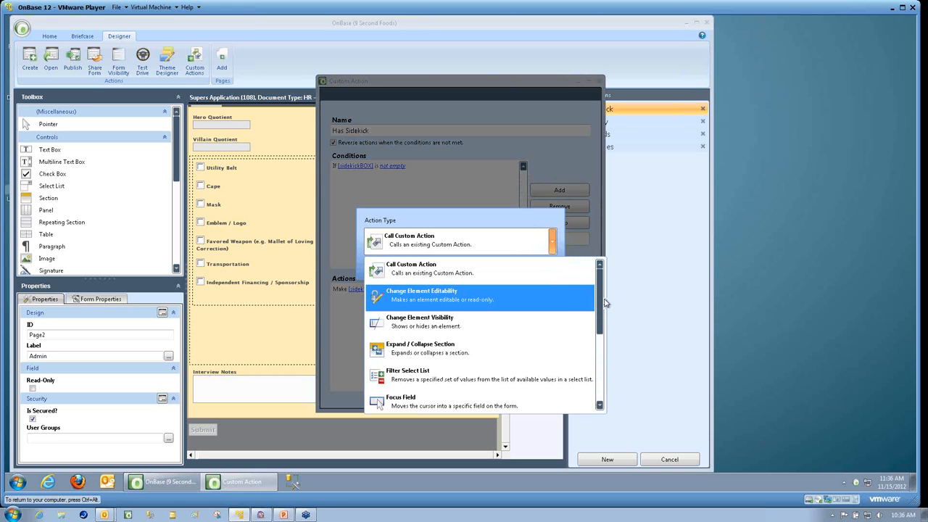
{"action": "left_click_drag", "start_coordinate": [601, 303], "coordinate": [590, 360]}
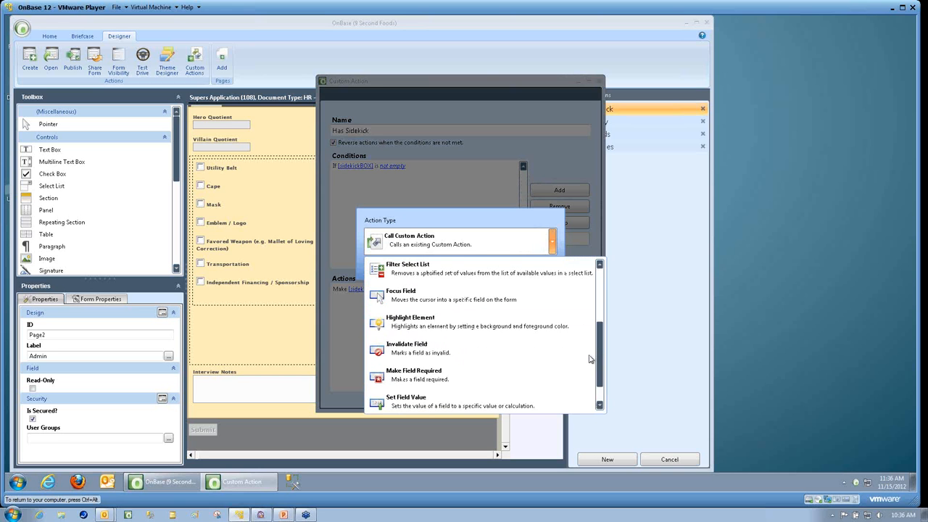
{"action": "scroll", "coordinate": [555, 388], "scroll_direction": "down", "scroll_amount": 1}
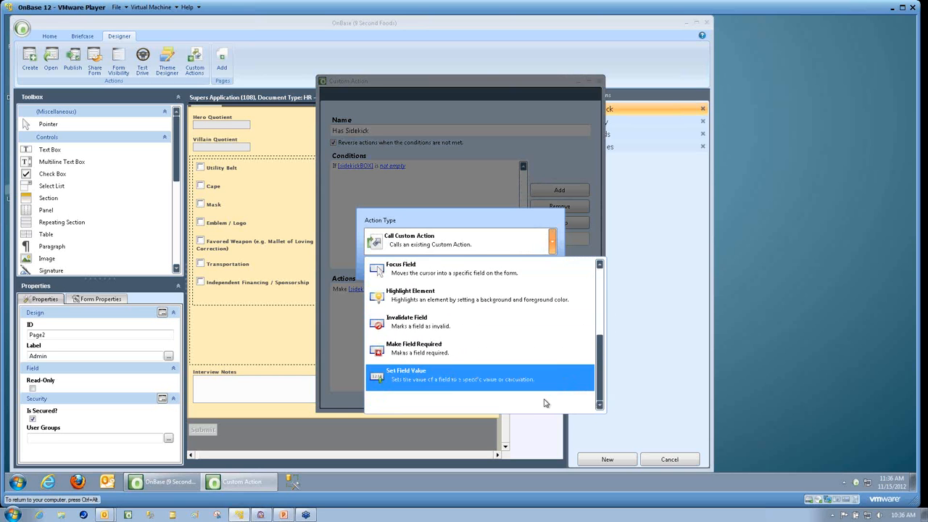
{"action": "left_click", "coordinate": [601, 303]}
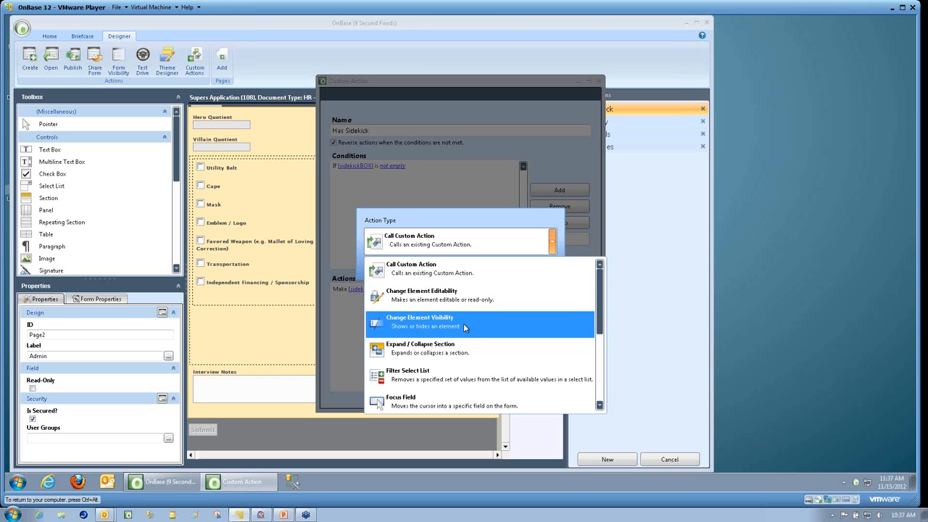
{"action": "left_click", "coordinate": [601, 376]}
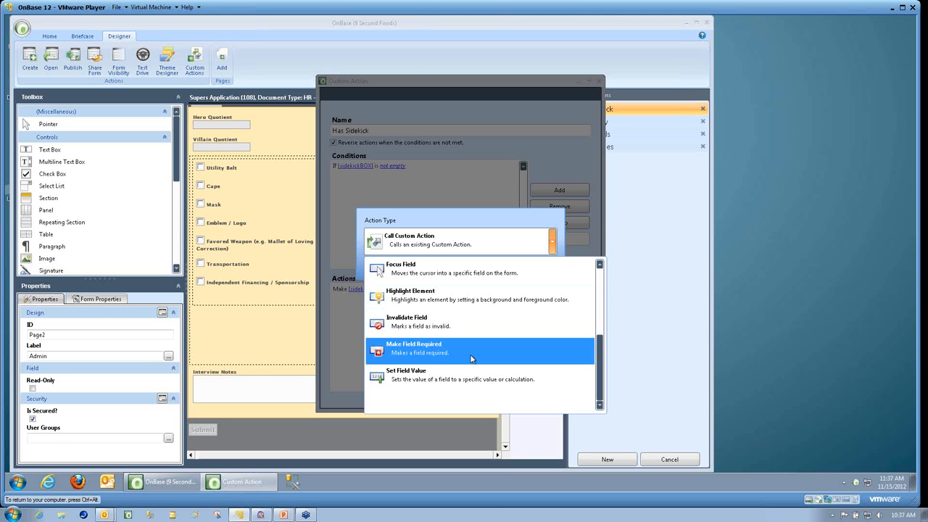
{"action": "left_click", "coordinate": [493, 223]}
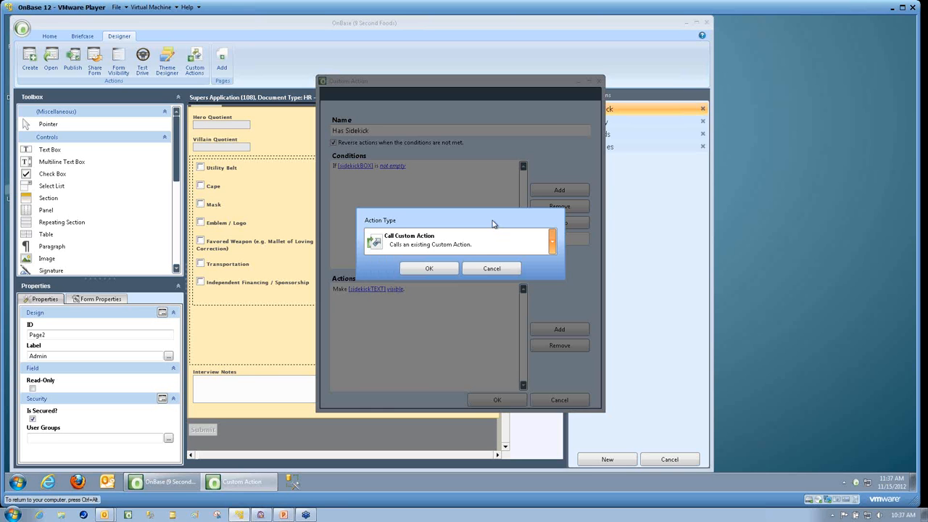
{"action": "left_click", "coordinate": [480, 269]}
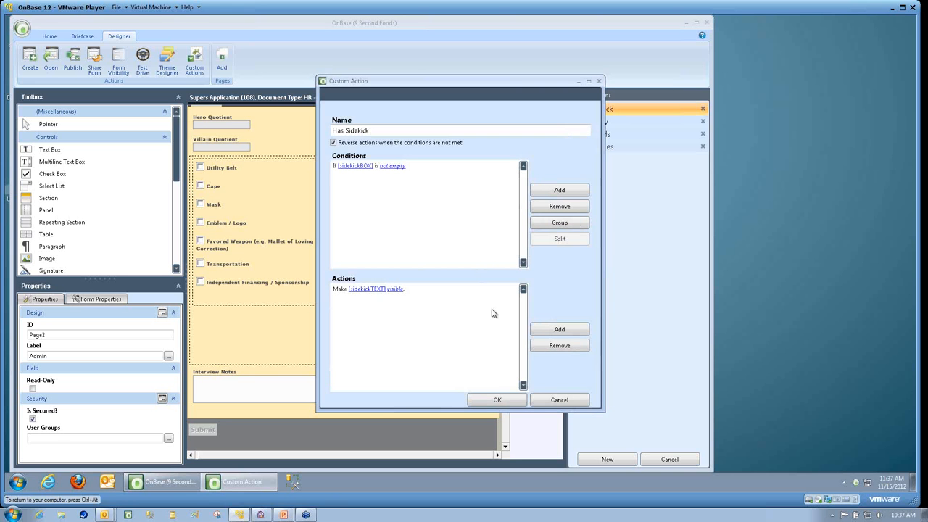
{"action": "left_click", "coordinate": [577, 401]}
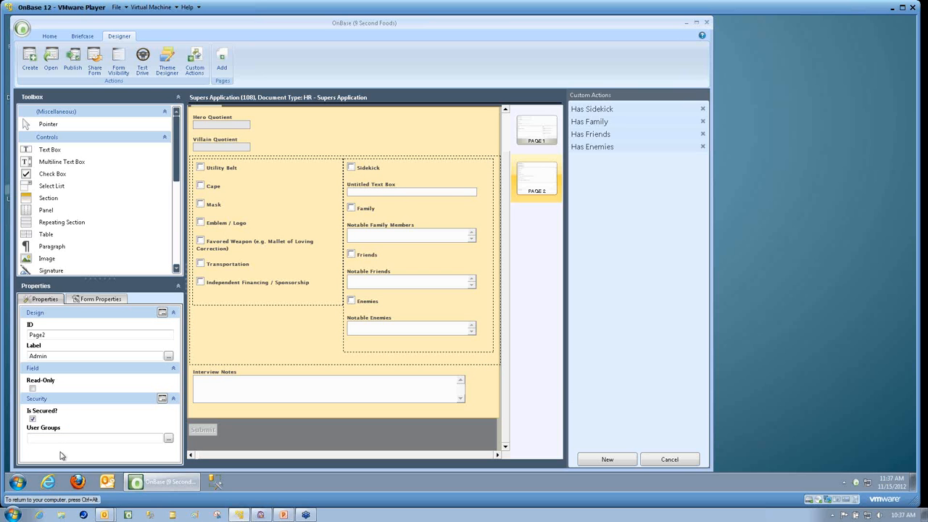
Review which user groups have access to the Admin page, and close the security settings unchanged
{"action": "left_click", "coordinate": [169, 440]}
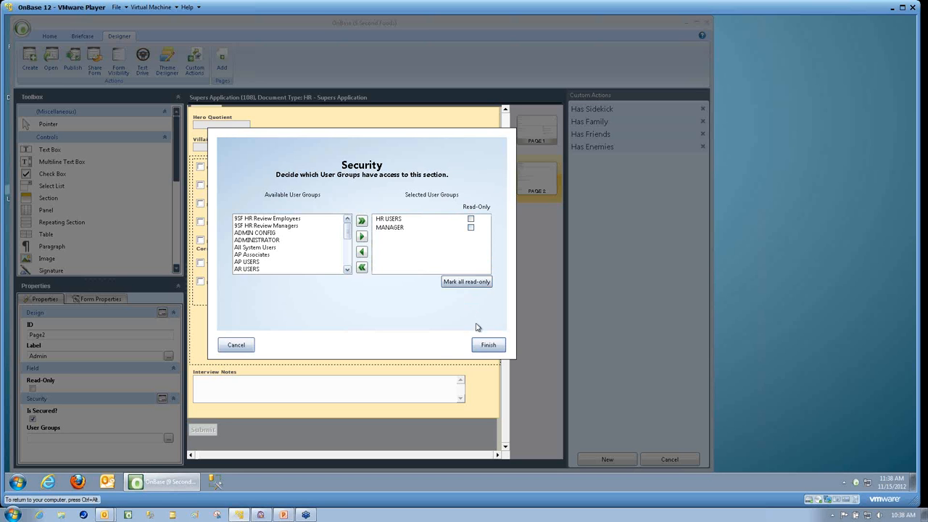
{"action": "left_click", "coordinate": [236, 346]}
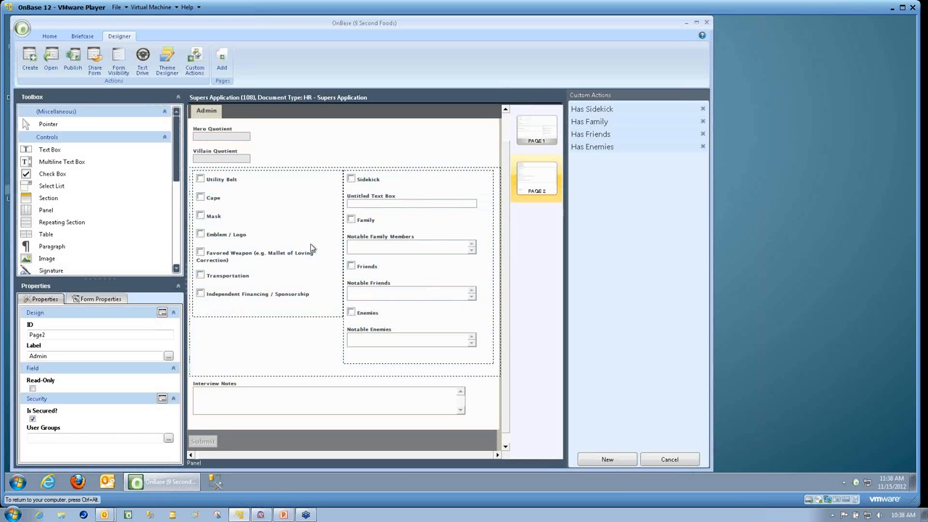
Test drive the Supers Application form without impersonating any user group, and look through its Applicant page
{"action": "left_click", "coordinate": [142, 65]}
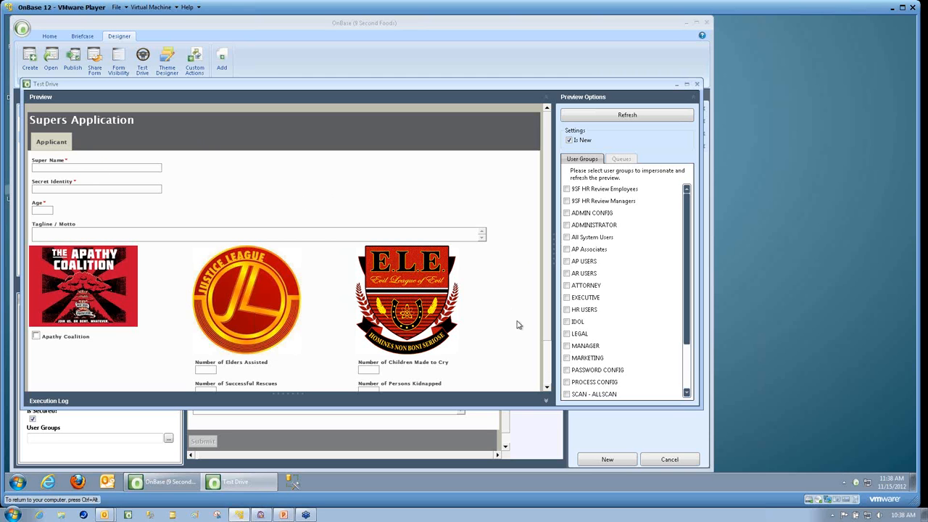
{"action": "scroll", "coordinate": [549, 367], "scroll_direction": "down", "scroll_amount": 2}
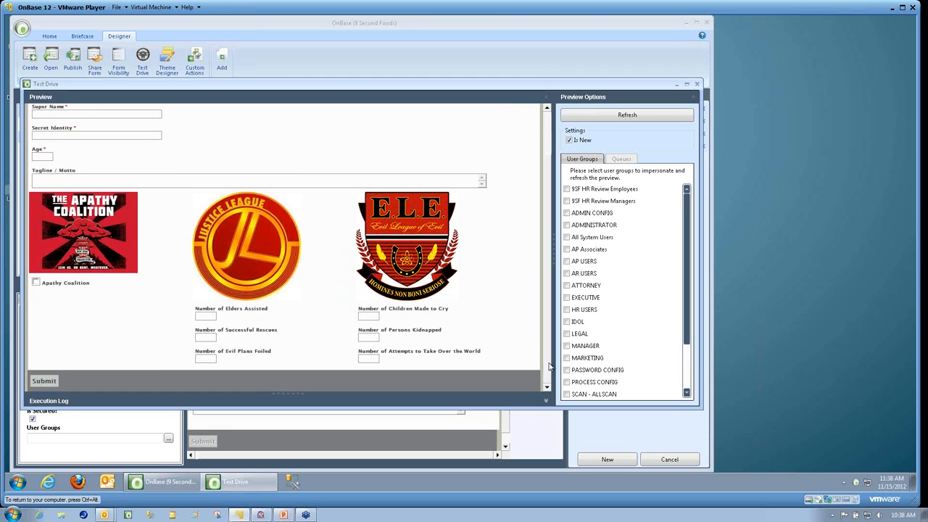
{"action": "scroll", "coordinate": [543, 275], "scroll_direction": "up", "scroll_amount": 2}
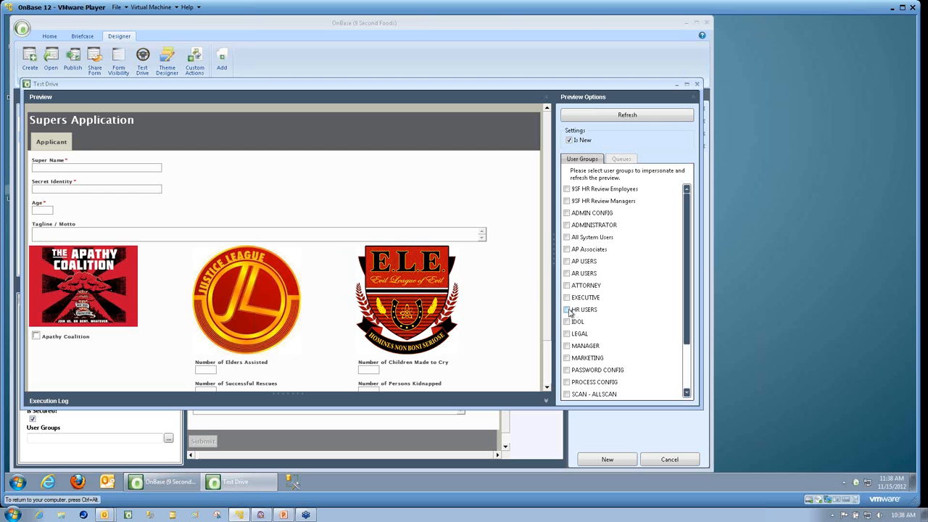
Refresh the preview impersonating the HR USERS group, and mark Family on the form's Admin page
{"action": "left_click", "coordinate": [568, 310]}
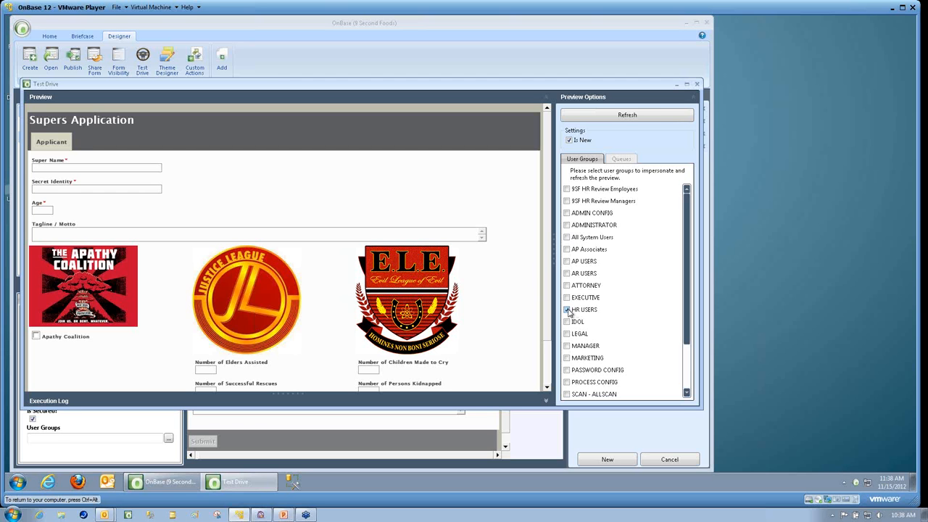
{"action": "left_click", "coordinate": [607, 116]}
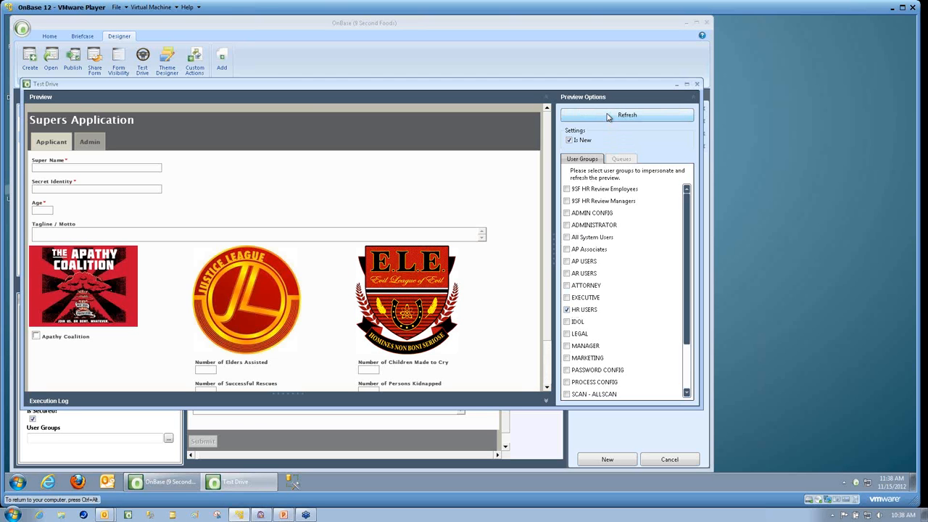
{"action": "left_click", "coordinate": [86, 143]}
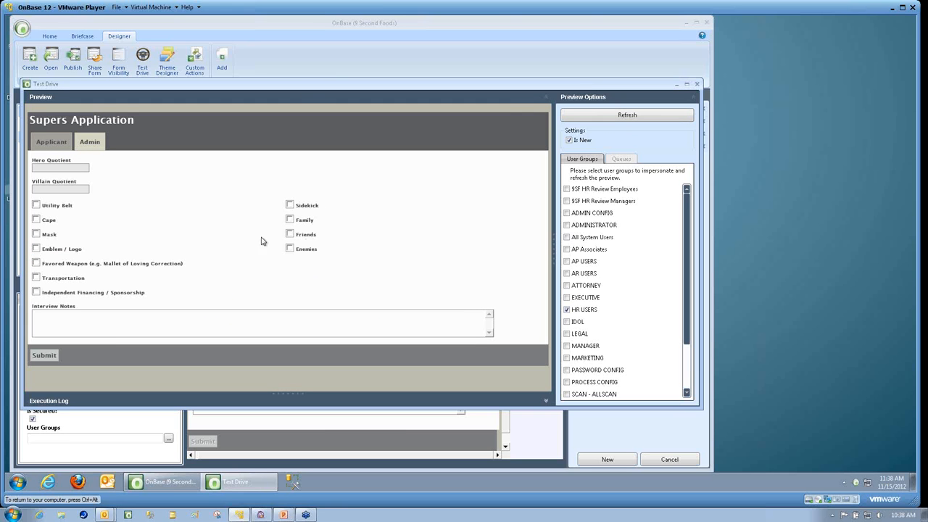
{"action": "left_click", "coordinate": [289, 221]}
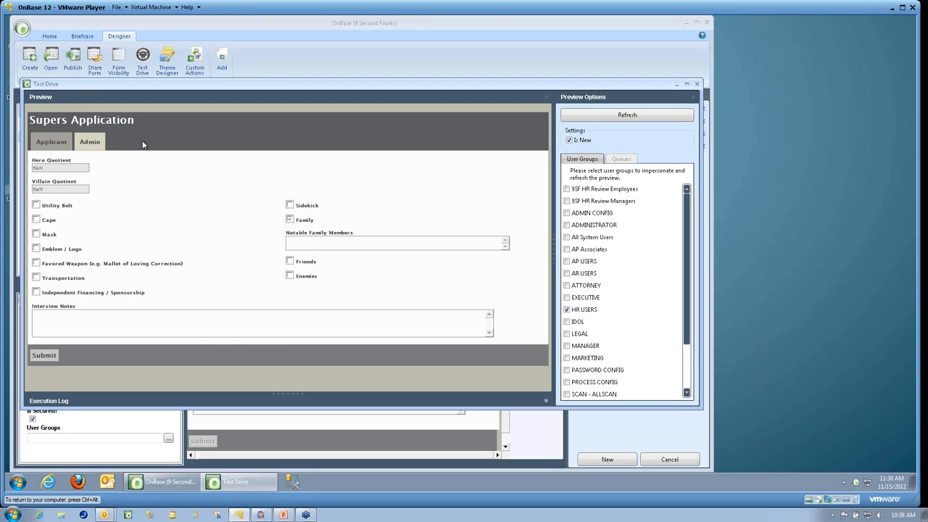
On the Applicant page, set Age to 105, Number of Elders Assisted to 4, and Number of Evil Plans Foiled to 42
{"action": "left_click", "coordinate": [40, 143]}
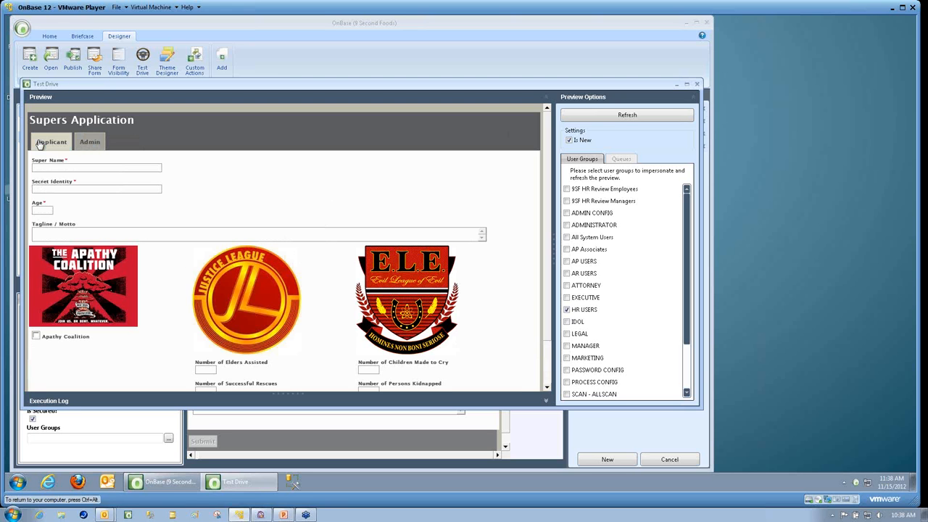
{"action": "left_click", "coordinate": [40, 210]}
{"action": "type", "text": "105"}
{"action": "scroll", "coordinate": [536, 342], "scroll_direction": "down", "scroll_amount": 2}
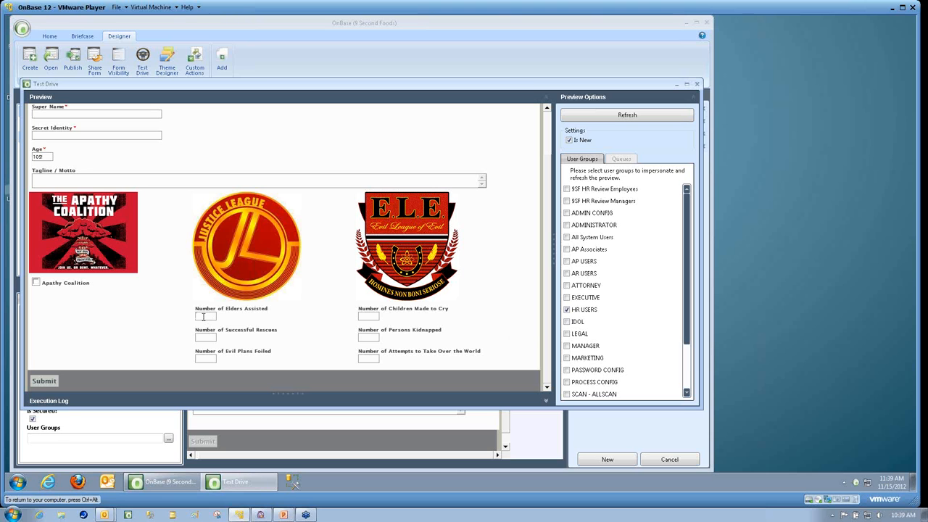
{"action": "type", "text": "4"}
{"action": "left_click", "coordinate": [202, 357]}
{"action": "type", "text": "42"}
{"action": "scroll", "coordinate": [547, 140], "scroll_direction": "up", "scroll_amount": 3}
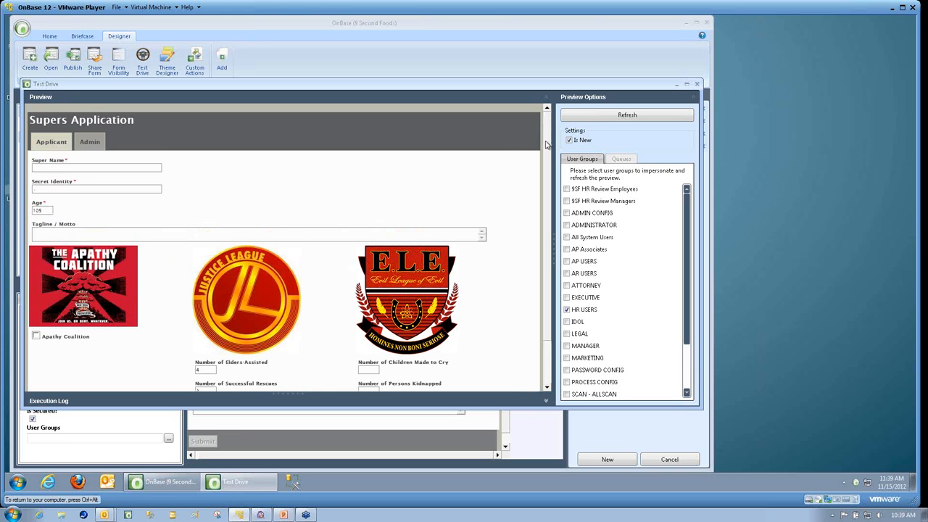
Check the quotients on the Admin page, try to submit the test form, and return to the Applicant page to review its required fields
{"action": "left_click", "coordinate": [87, 143]}
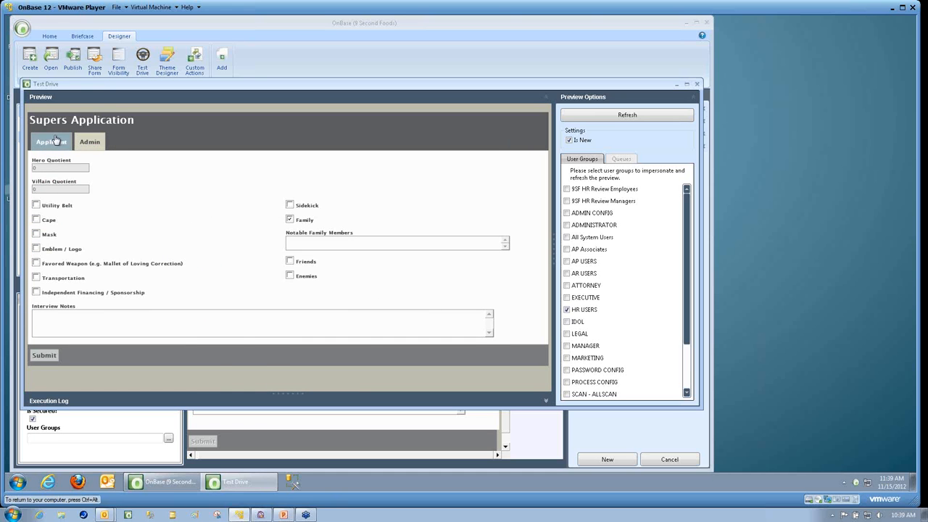
{"action": "left_click", "coordinate": [57, 143]}
{"action": "left_click", "coordinate": [82, 145]}
{"action": "left_click", "coordinate": [45, 356]}
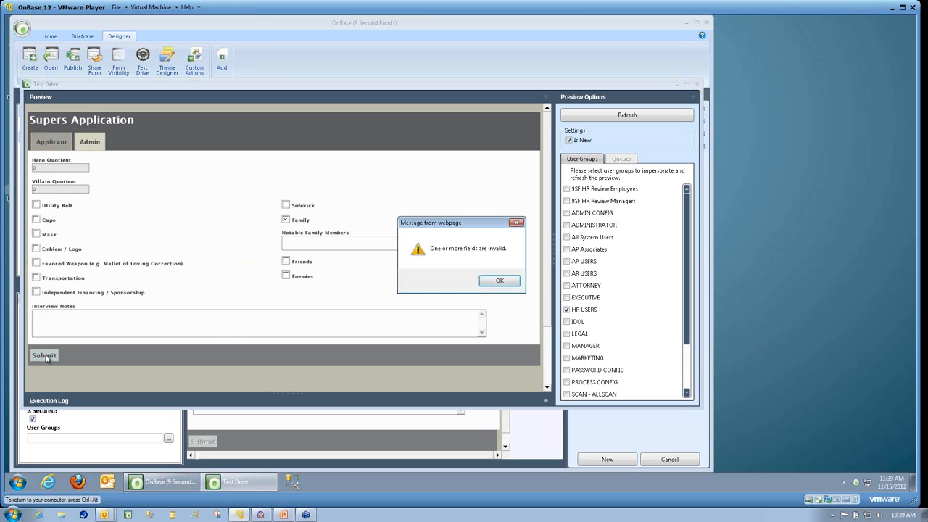
{"action": "left_click", "coordinate": [499, 290]}
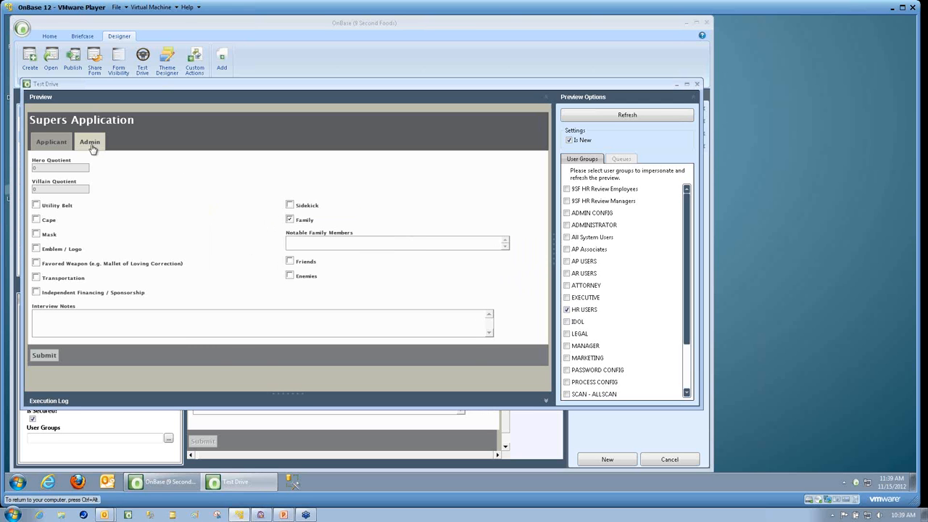
{"action": "left_click", "coordinate": [51, 142]}
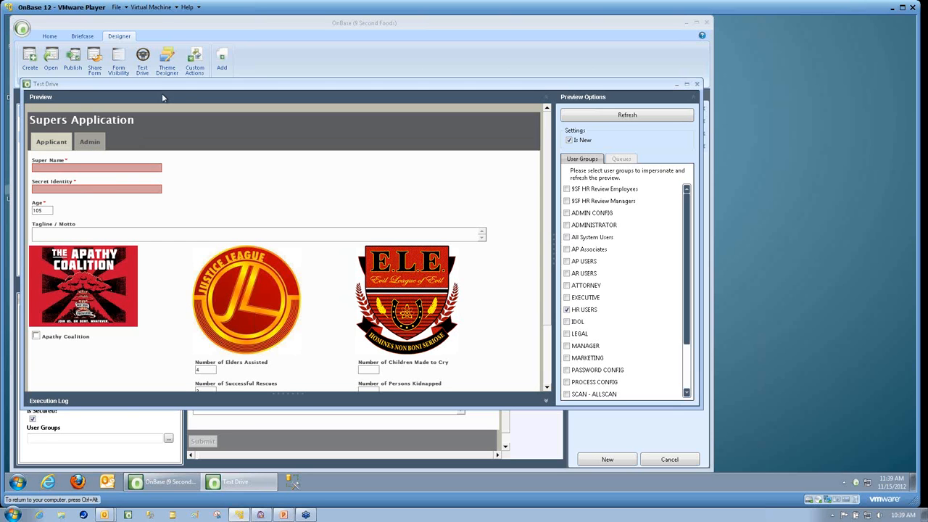
Switch to PowerPoint and start the slide show from the Unity Forms – Advanced Form Features slide
{"action": "left_click", "coordinate": [283, 515]}
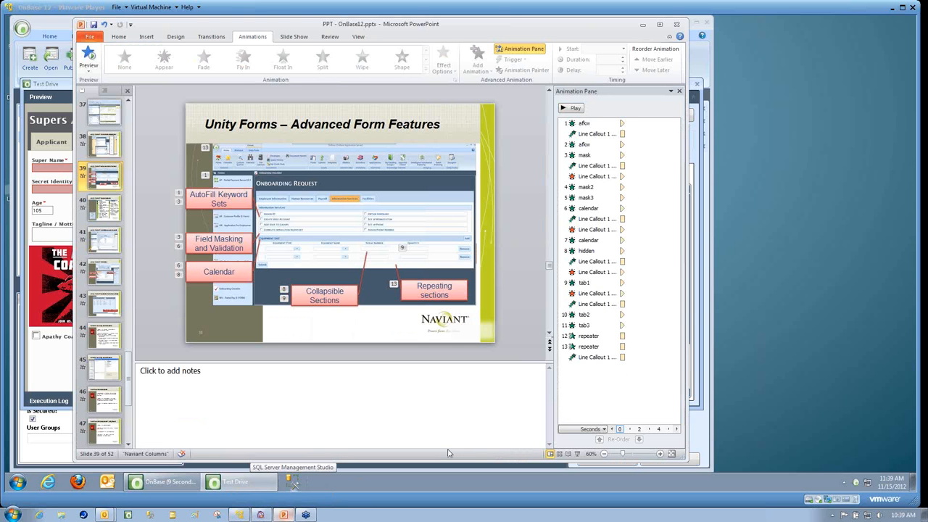
{"action": "left_click", "coordinate": [578, 454]}
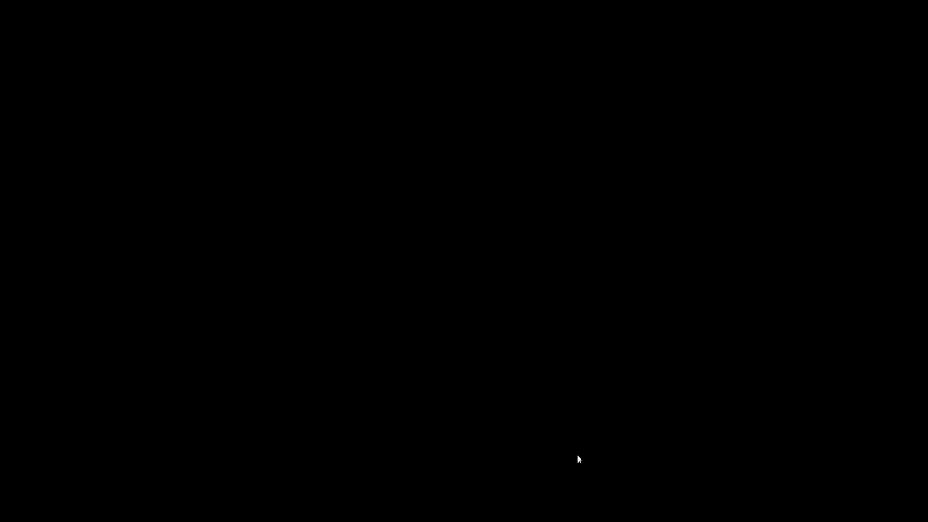